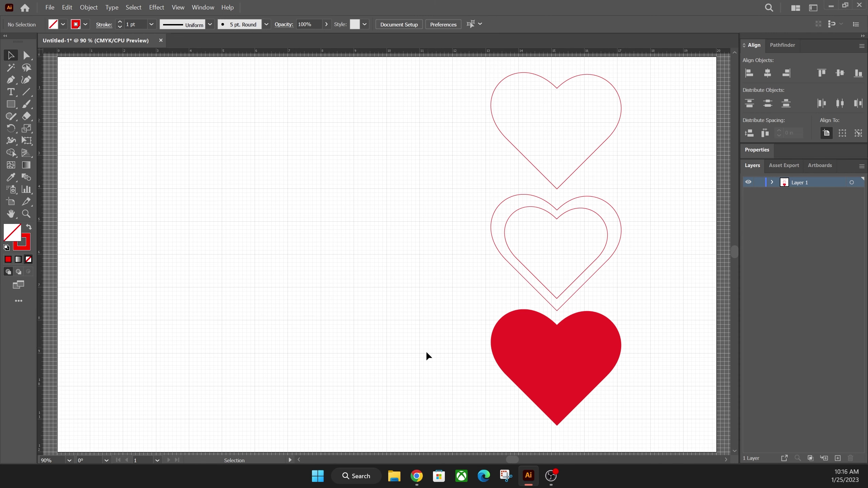
# Switch to Chrome to view the Valentine gift card holder product page.
pyautogui.click(417, 477)
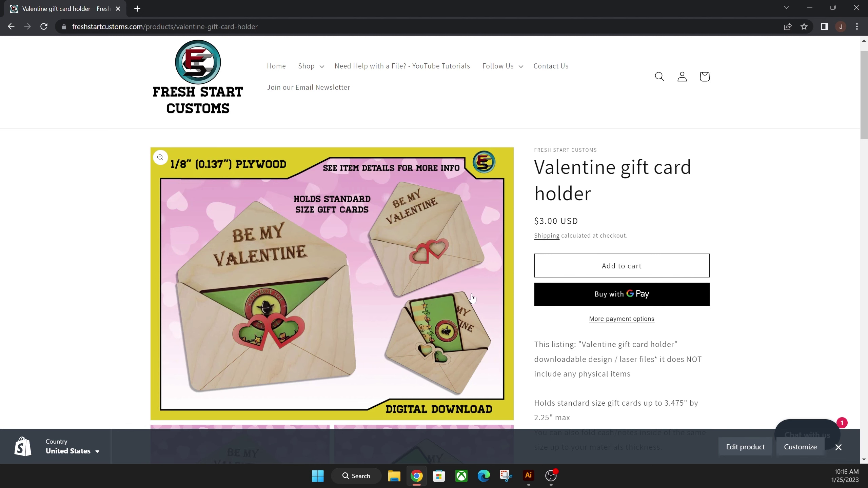
# Switch back to the Illustrator document with the outline, double-outline and red hearts.
pyautogui.click(528, 476)
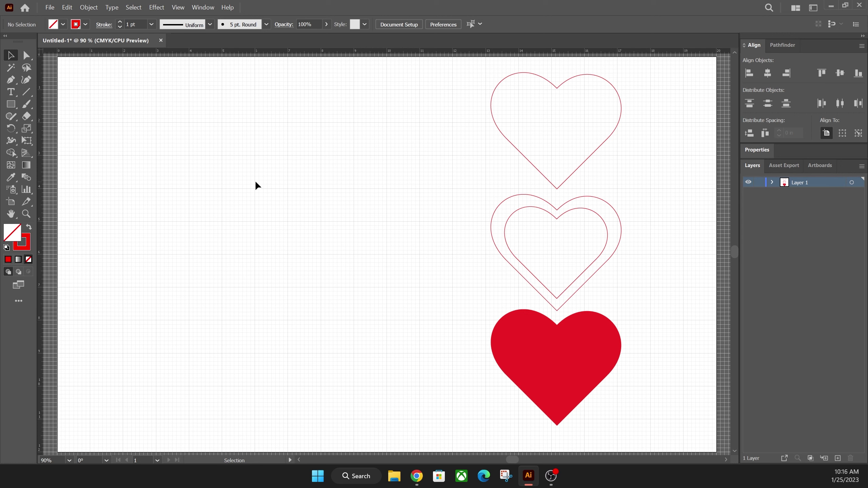
# Draw a 4.1975 in square left of the hearts and rotate it 45° into a diamond.
pyautogui.click(11, 105)
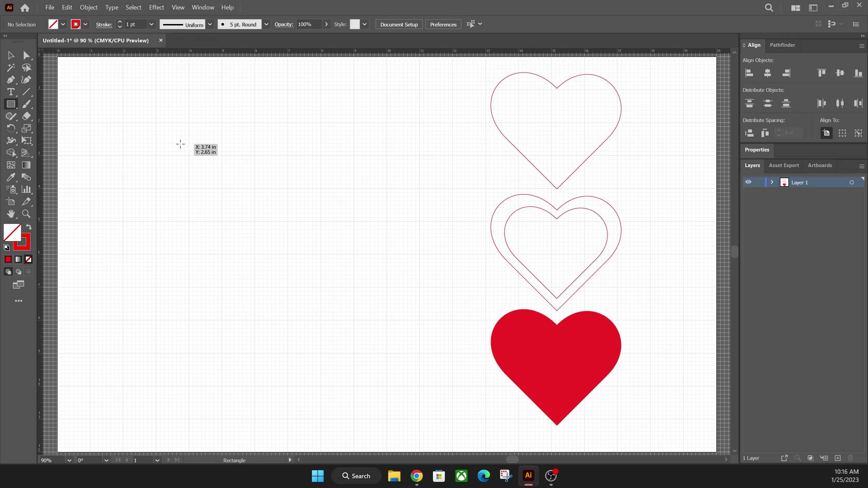
pyautogui.moveTo(180, 145); pyautogui.dragTo(319, 240)
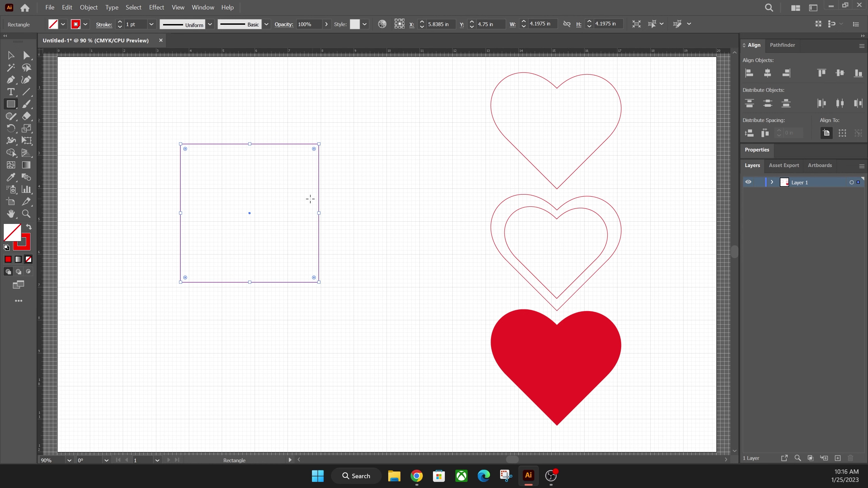
pyautogui.click(11, 55)
pyautogui.moveTo(324, 139); pyautogui.dragTo(331, 206)
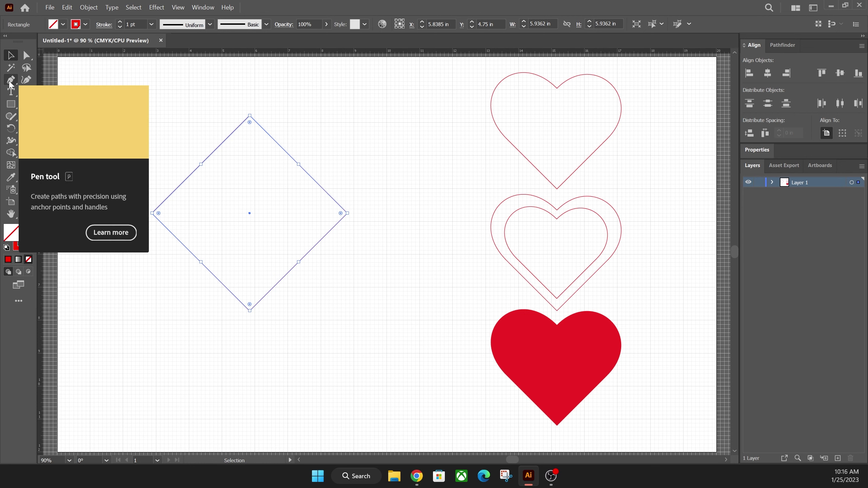
# Curve the diamond's upper-right and upper-left edges outward into lobes with the Anchor Point tool.
pyautogui.press('p')
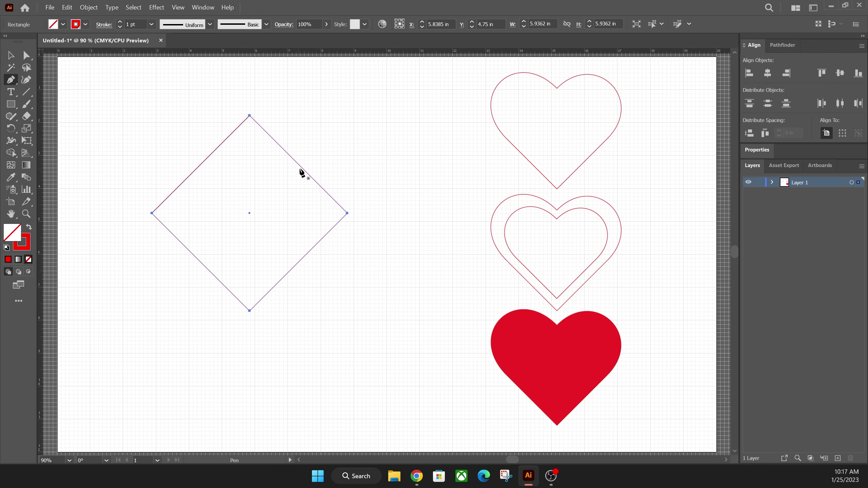
pyautogui.press('alt')
pyautogui.moveTo(300, 164); pyautogui.dragTo(353, 110)
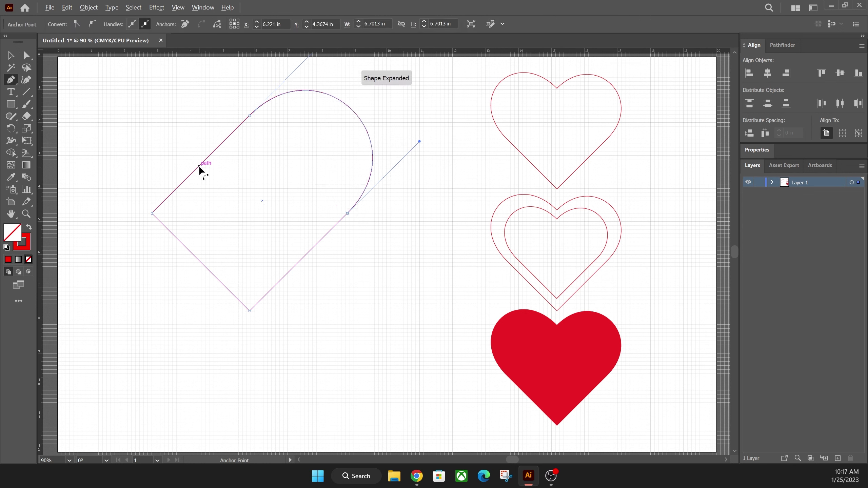
pyautogui.moveTo(199, 166); pyautogui.dragTo(139, 110)
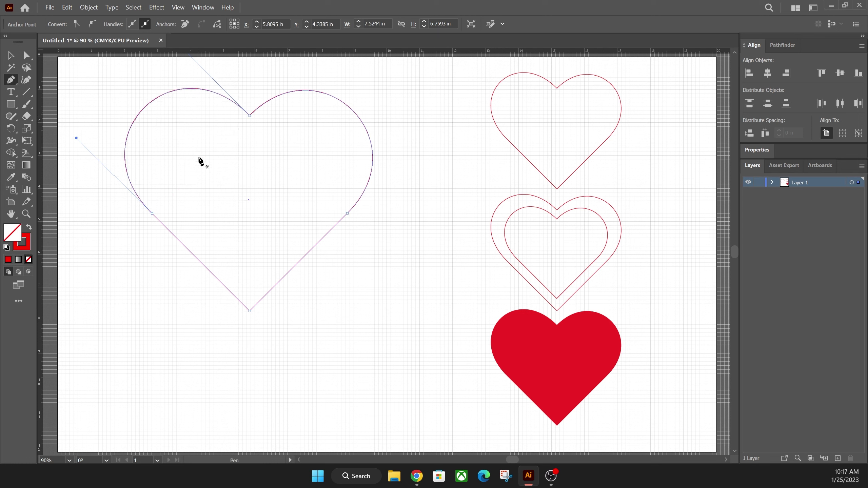
pyautogui.click(11, 55)
pyautogui.click(280, 175)
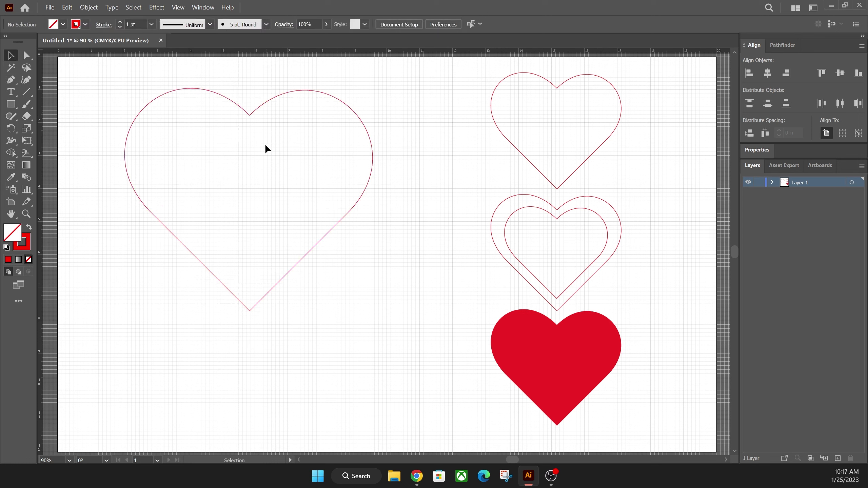
# Move the large heart right, then draw a smaller square at the left and rotate it into a diamond.
pyautogui.moveTo(254, 118); pyautogui.dragTo(344, 125)
pyautogui.click(175, 202)
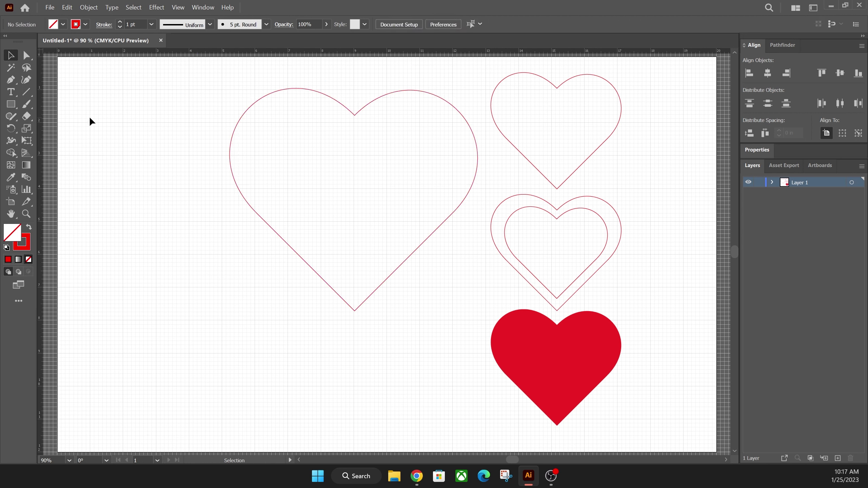
pyautogui.click(10, 104)
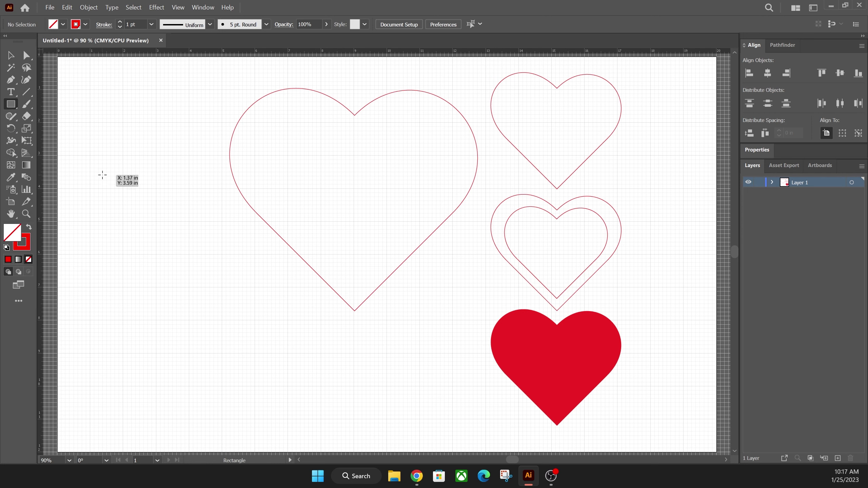
pyautogui.moveTo(104, 175); pyautogui.dragTo(197, 269)
pyautogui.press('v')
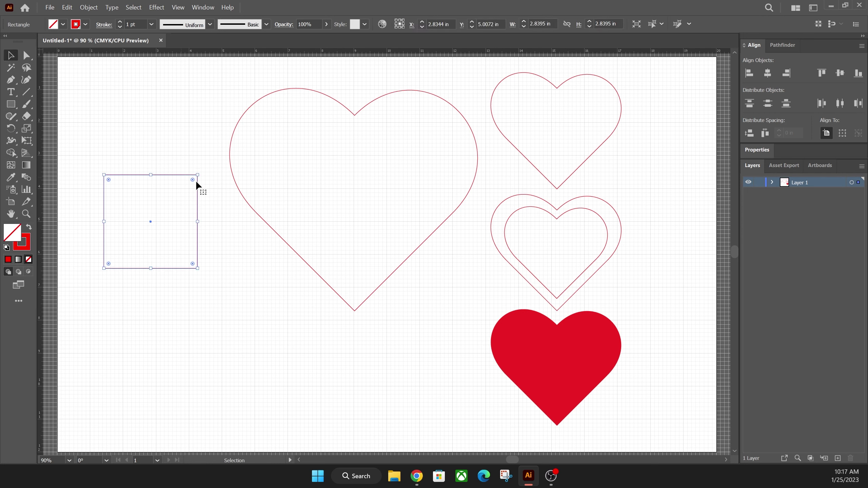
pyautogui.moveTo(200, 166); pyautogui.dragTo(228, 163)
# Curve the small diamond's upper edges into a heart and move it lower down.
pyautogui.click(10, 80)
pyautogui.moveTo(117, 189); pyautogui.dragTo(76, 154)
pyautogui.click(10, 55)
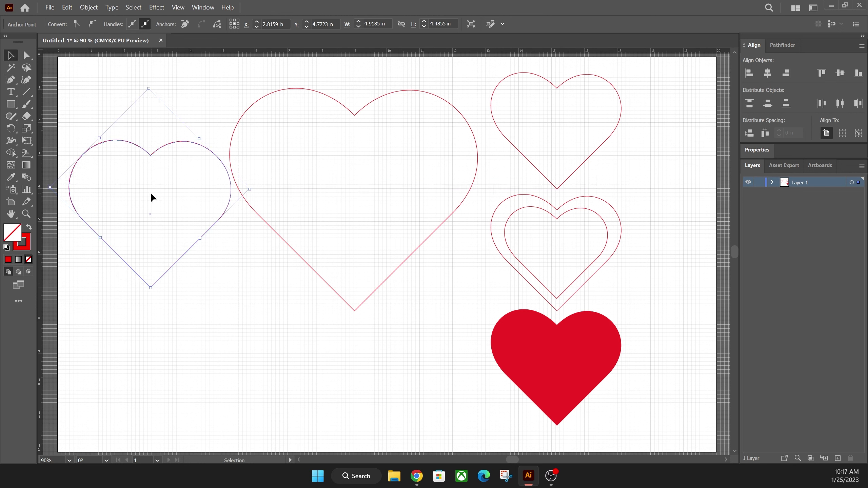
pyautogui.click(151, 193)
pyautogui.moveTo(159, 147)
pyautogui.mouseDown()
pyautogui.moveTo(179, 184)
pyautogui.moveTo(170, 210)
pyautogui.mouseUp()
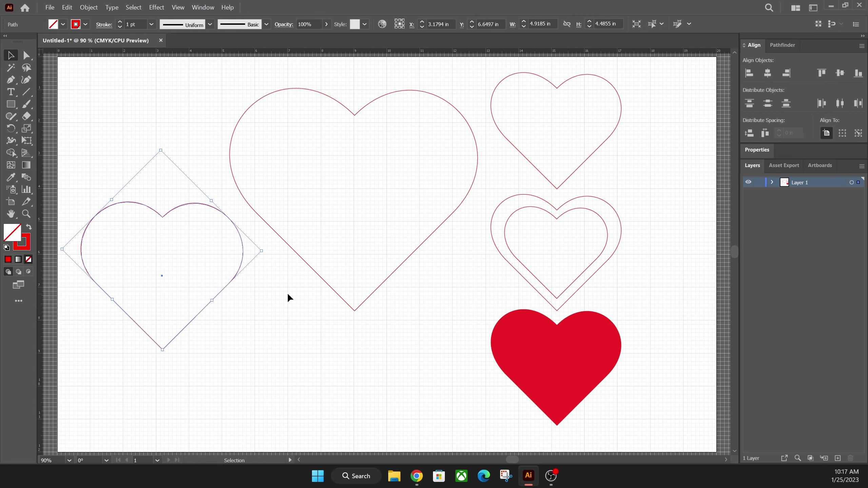
pyautogui.click(275, 297)
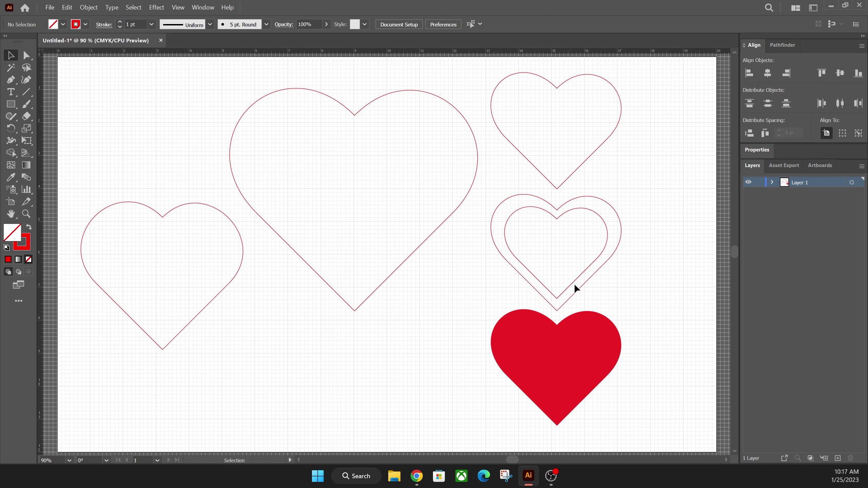
# Set the double heart's outer outline stroke to cyan.
pyautogui.click(554, 205)
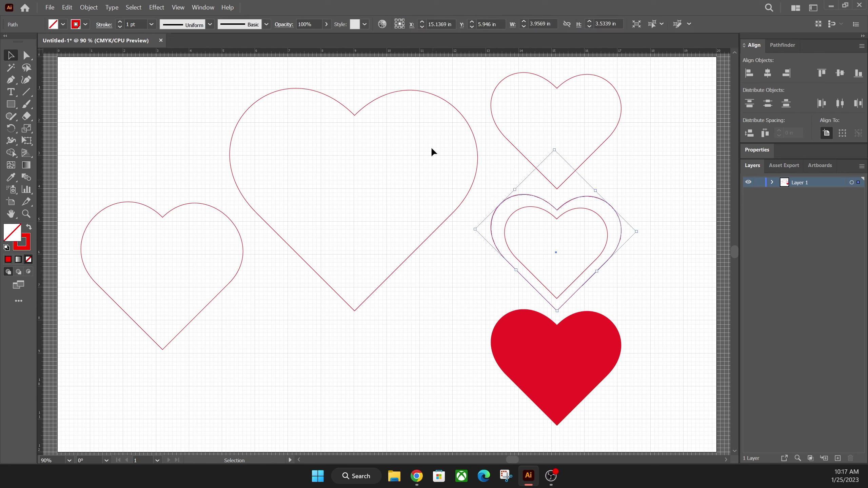
pyautogui.click(84, 23)
pyautogui.click(50, 50)
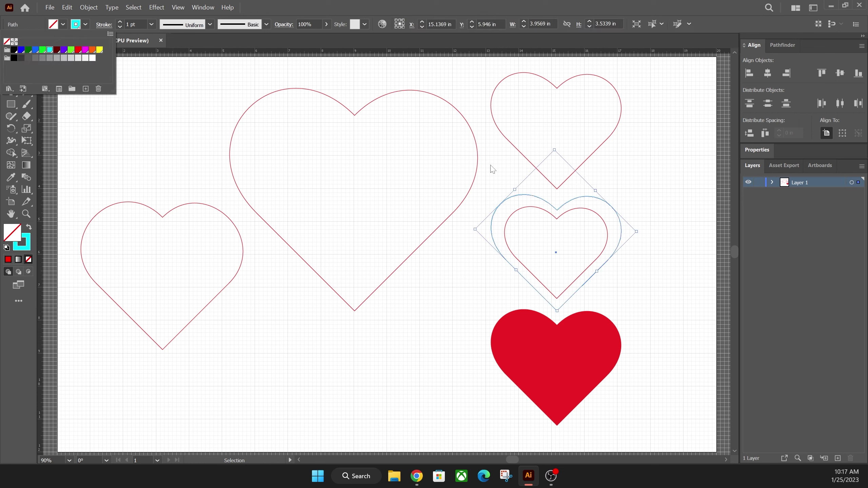
pyautogui.click(485, 162)
pyautogui.click(549, 235)
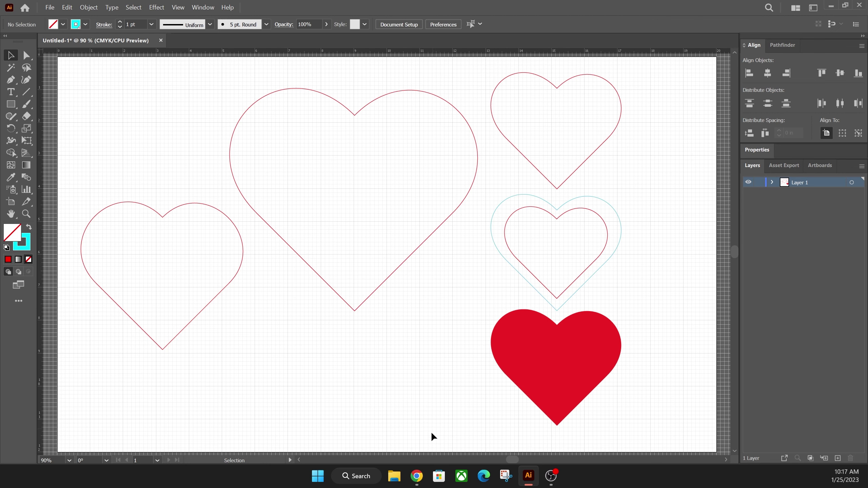
# Switch to Chrome to compare the product page's heart-cutout envelope.
pyautogui.click(416, 477)
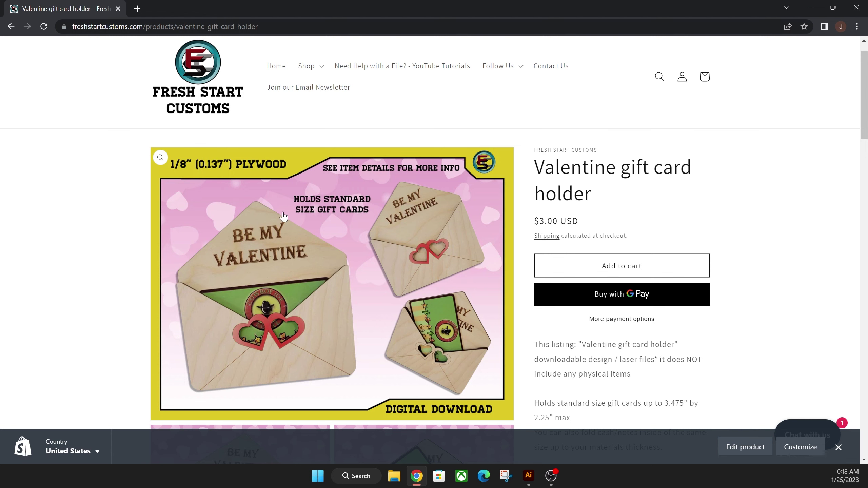
# Back in Illustrator, copy the large centre heart and paste a copy exactly over it.
pyautogui.click(527, 479)
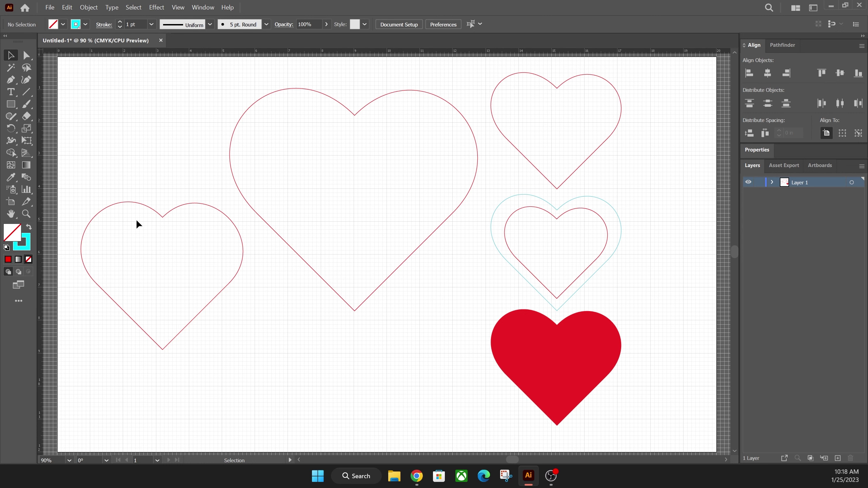
pyautogui.click(352, 110)
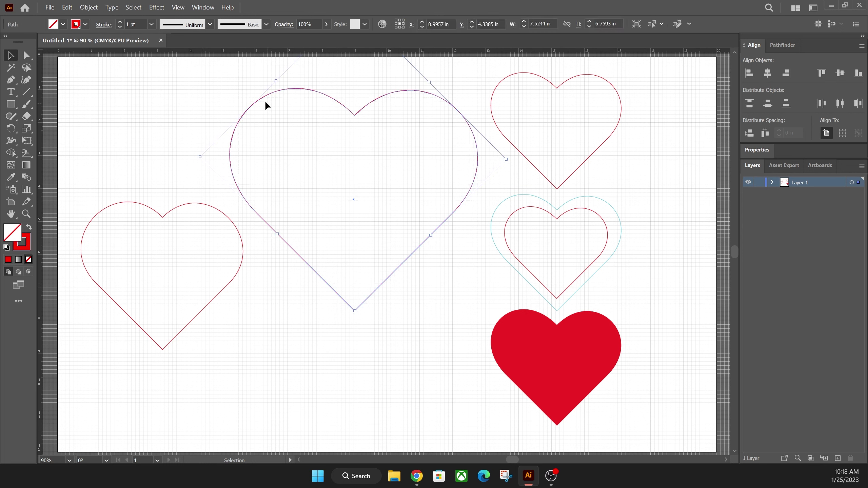
pyautogui.click(67, 7)
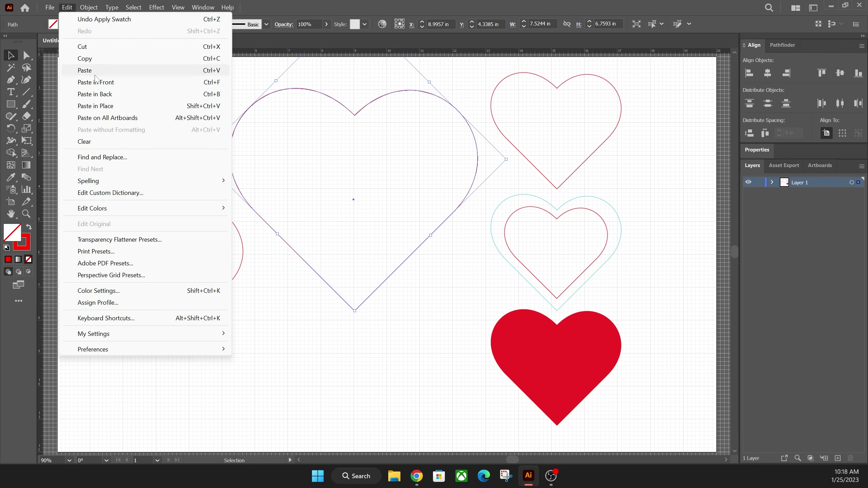
pyautogui.click(95, 58)
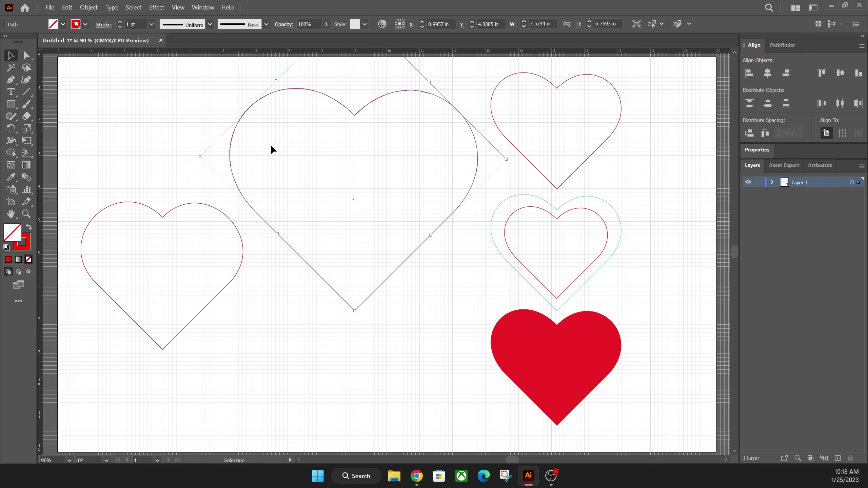
pyautogui.click(67, 8)
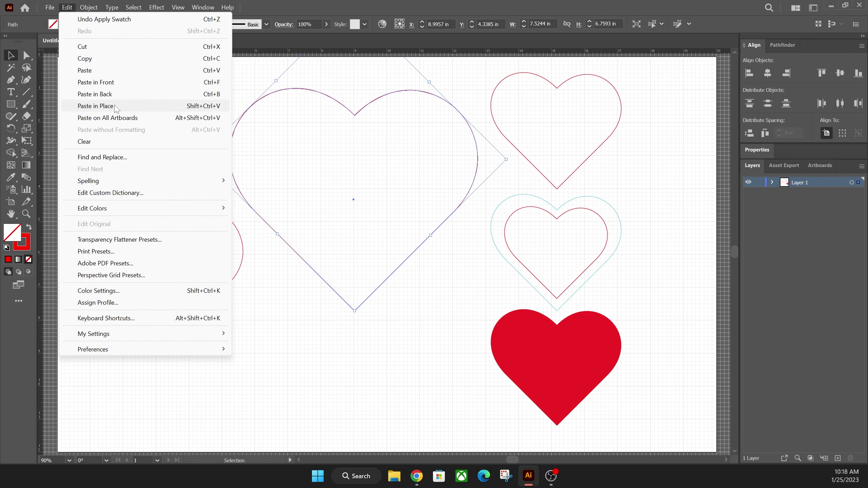
pyautogui.click(102, 106)
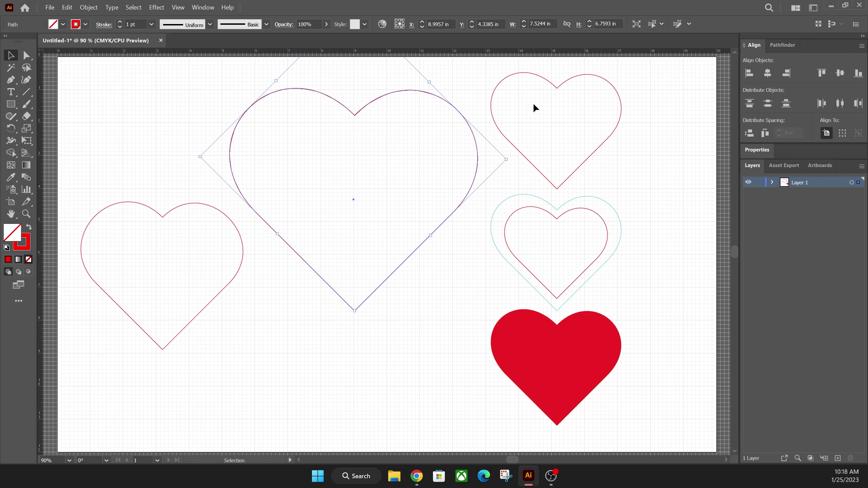
# Shrink the pasted heart proportionally to 6.25 in wide using the W field steps.
pyautogui.click(567, 25)
pyautogui.click(523, 27)
pyautogui.click(523, 27)
pyautogui.click(523, 27)
pyautogui.click(523, 27)
pyautogui.click(523, 27)
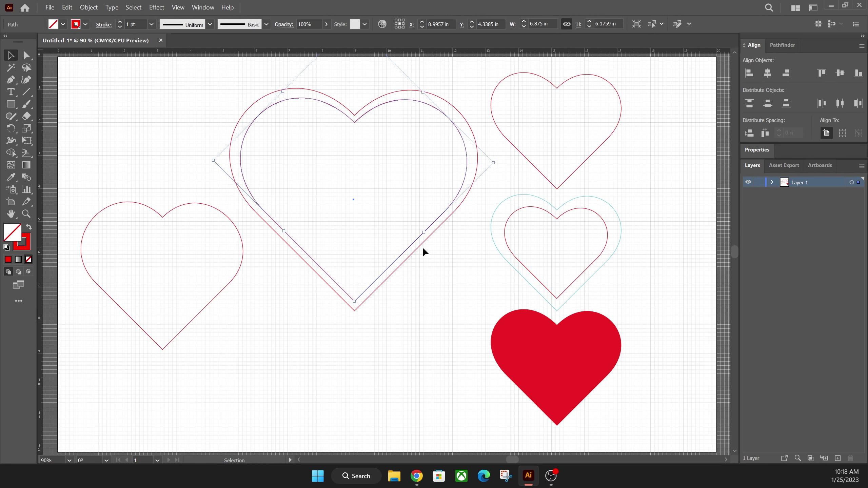
pyautogui.click(524, 26)
pyautogui.click(524, 27)
pyautogui.click(523, 27)
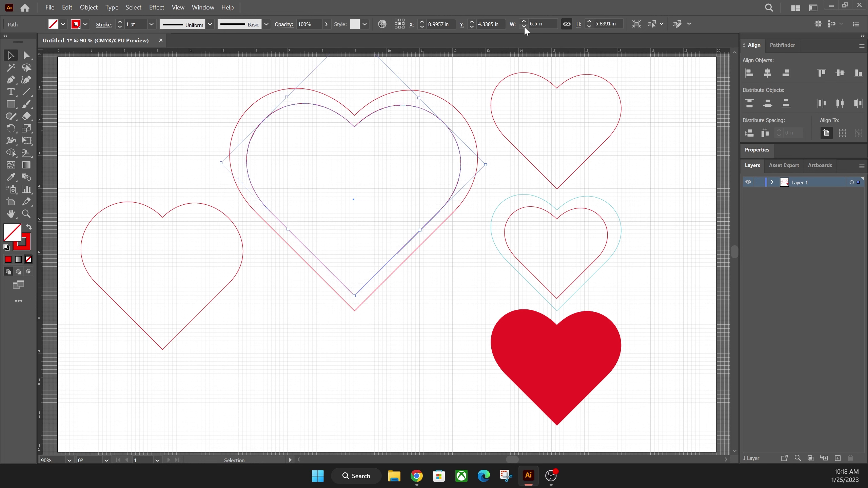
pyautogui.click(523, 27)
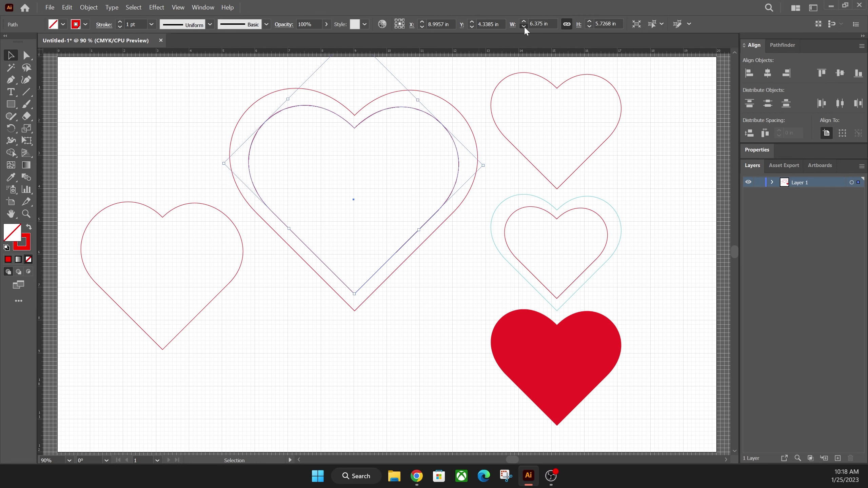
pyautogui.click(524, 27)
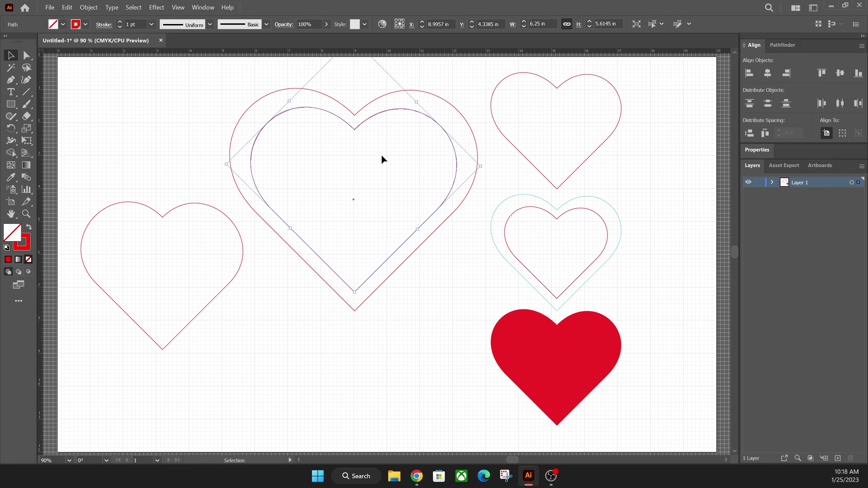
# Unlink width and height, try a 6.5 in width, then undo back to 6.25 in.
pyautogui.click(567, 24)
pyautogui.click(524, 21)
pyautogui.click(525, 22)
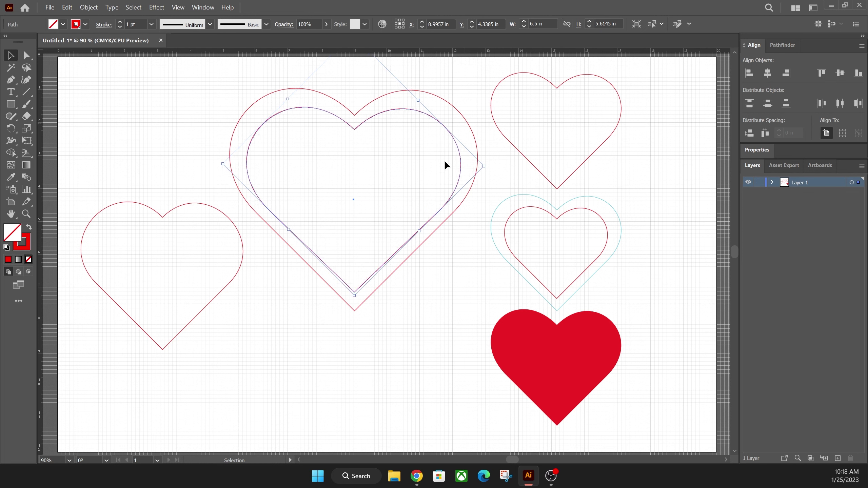
pyautogui.hotkey('ctrl', 'z')
pyautogui.hotkey('ctrl', 'z')
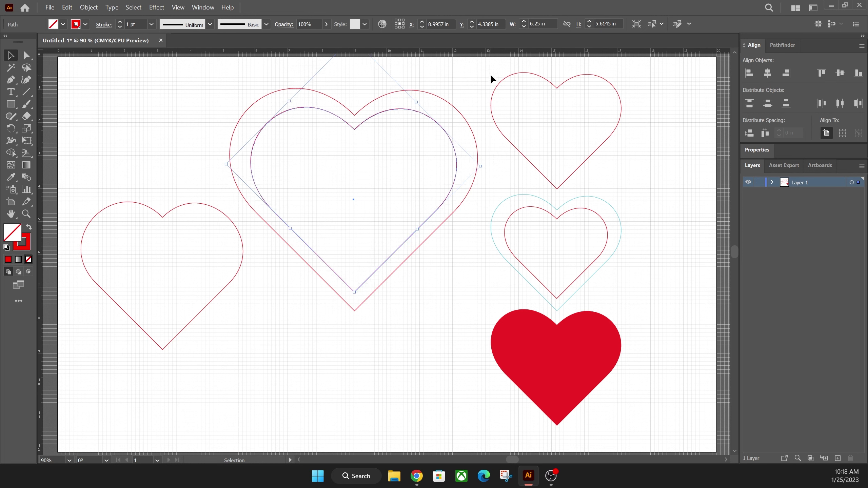
pyautogui.click(384, 167)
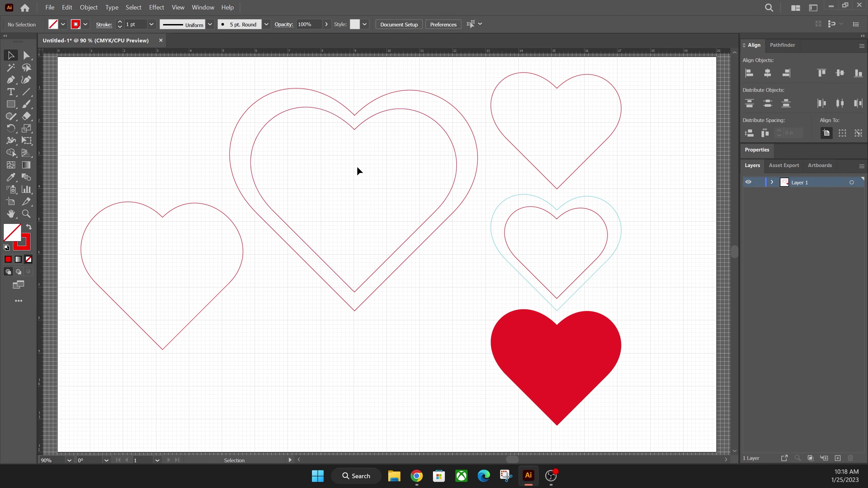
# Set the large outer heart's outline stroke to cyan.
pyautogui.click(312, 88)
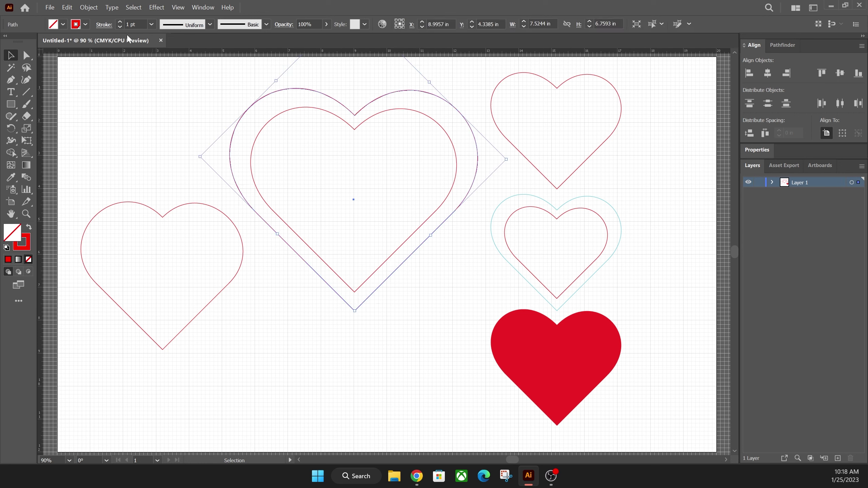
pyautogui.click(86, 24)
pyautogui.click(49, 52)
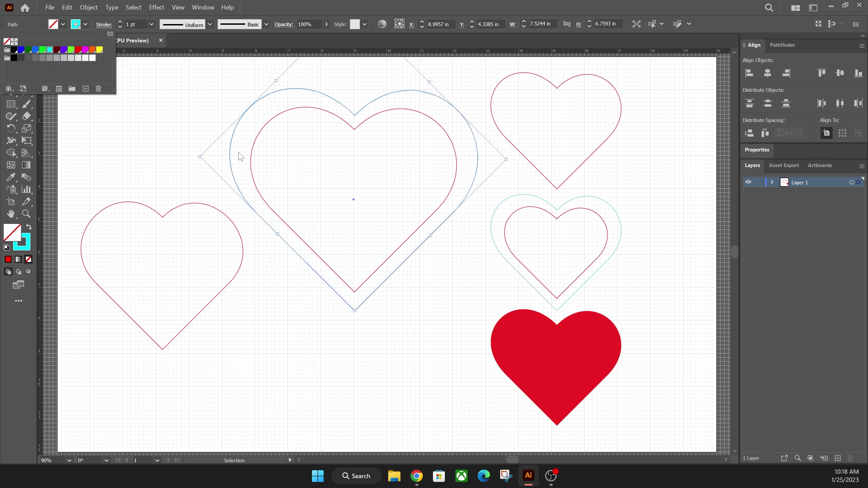
pyautogui.click(383, 164)
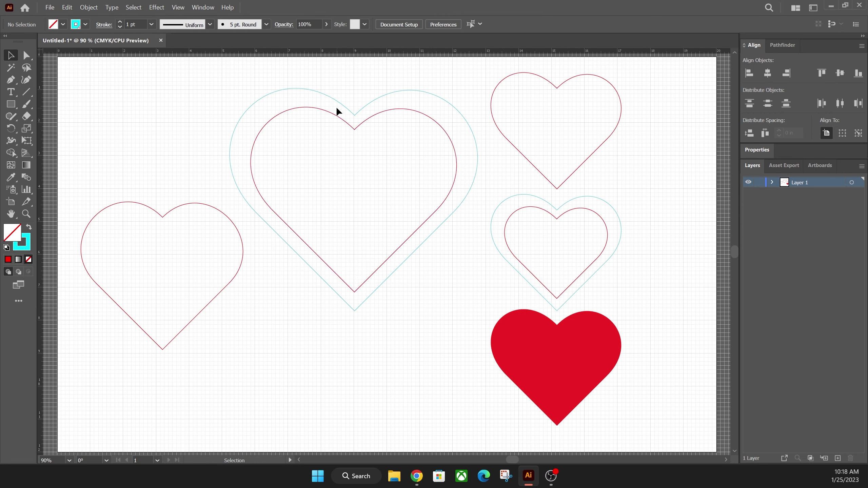
# Draw a board rectangle at top-left and scale the heart pair down into it.
pyautogui.click(11, 104)
pyautogui.moveTo(70, 72); pyautogui.dragTo(216, 186)
pyautogui.press('v')
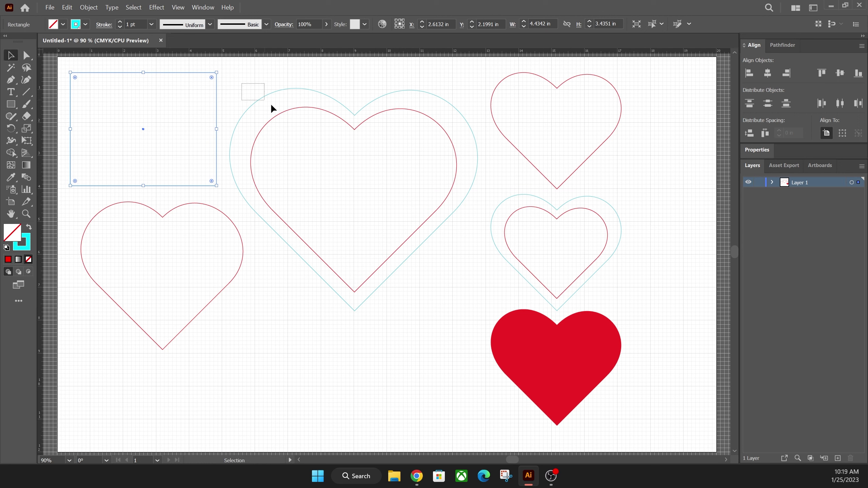
pyautogui.moveTo(285, 116); pyautogui.dragTo(343, 188)
pyautogui.moveTo(479, 89); pyautogui.dragTo(184, 109)
pyautogui.click(279, 127)
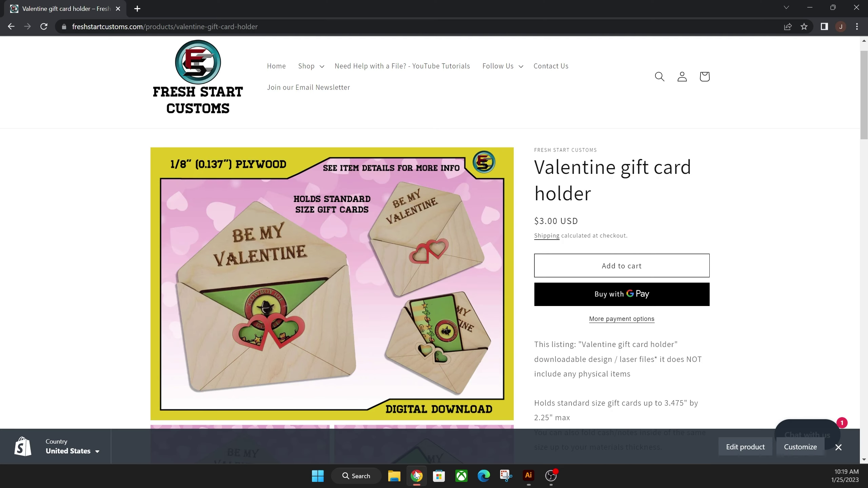
pyautogui.moveTo(529, 482)
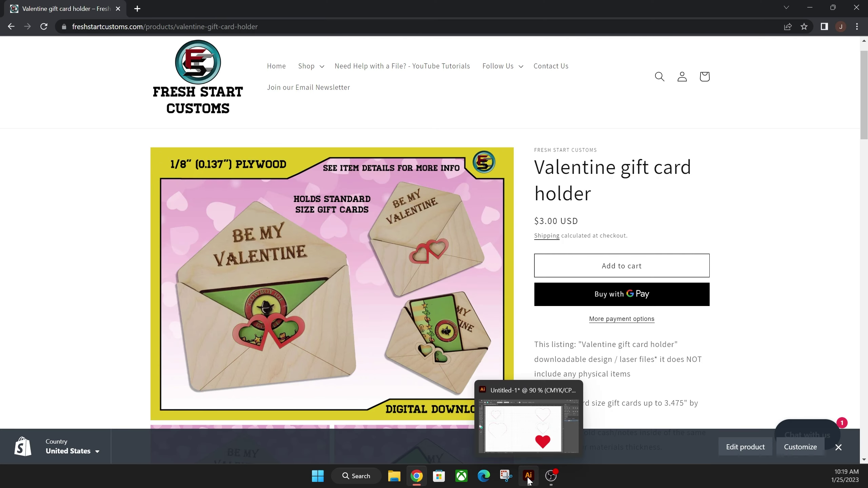
pyautogui.click(529, 426)
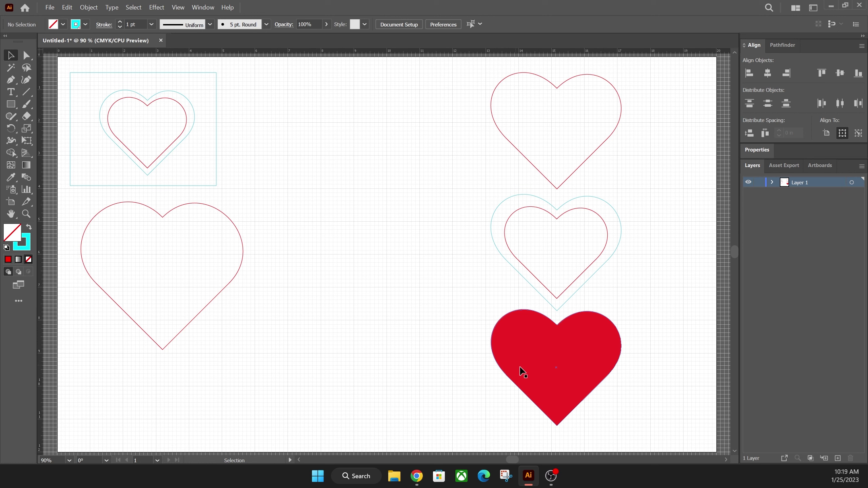
# Fill the inner heart in the rectangle with black.
pyautogui.click(531, 361)
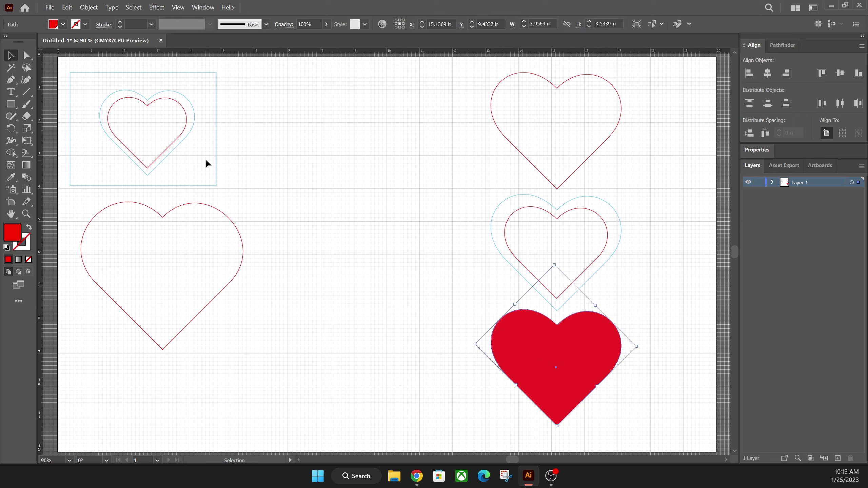
pyautogui.click(178, 146)
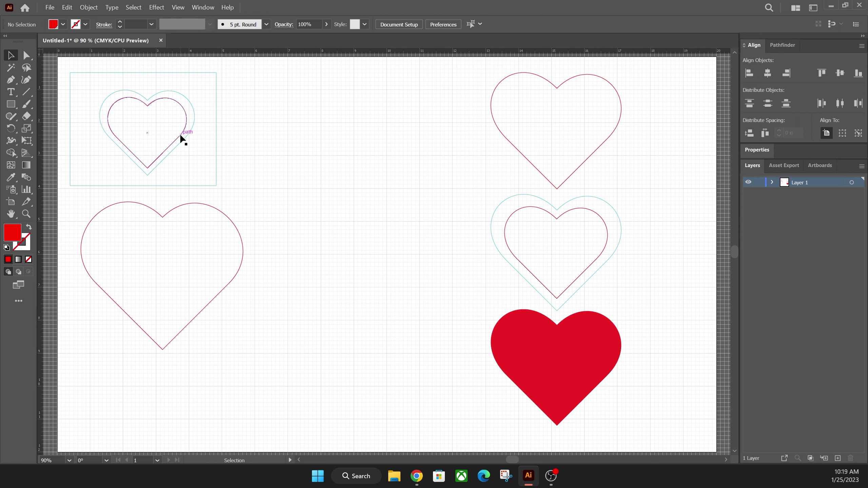
pyautogui.click(181, 134)
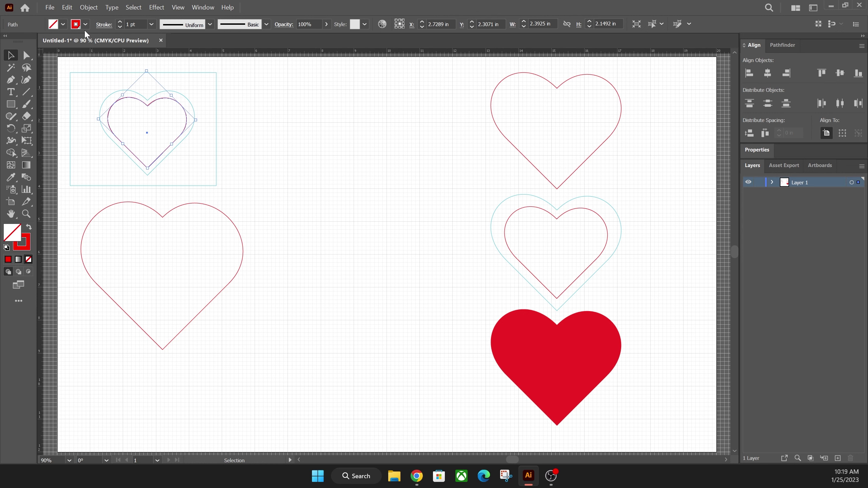
pyautogui.click(73, 25)
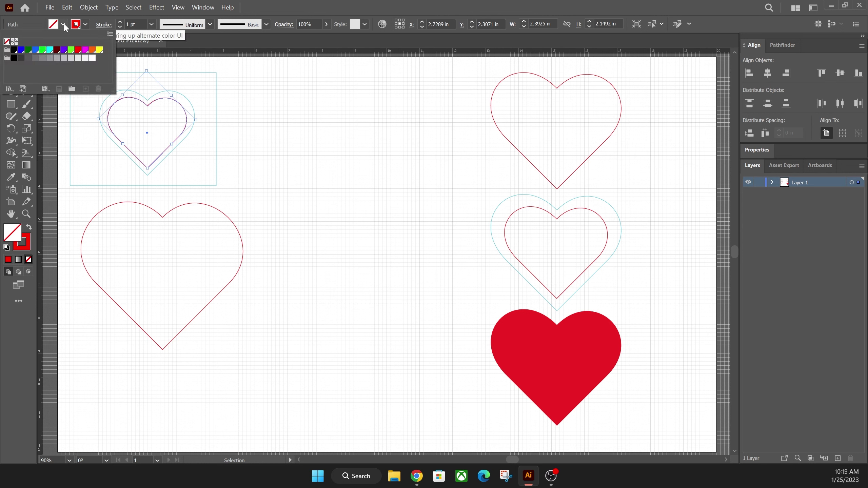
pyautogui.click(14, 50)
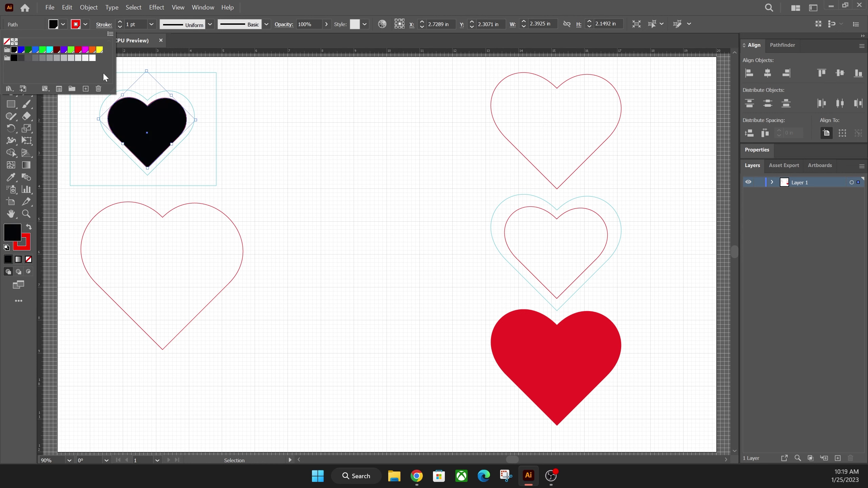
# Set the black heart's stroke to None and delete the cyan offset heart around it.
pyautogui.click(84, 26)
pyautogui.click(83, 25)
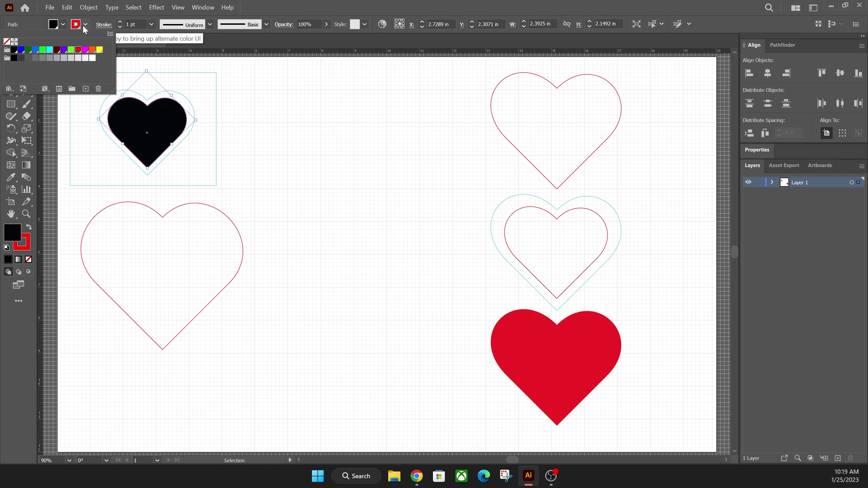
pyautogui.click(7, 42)
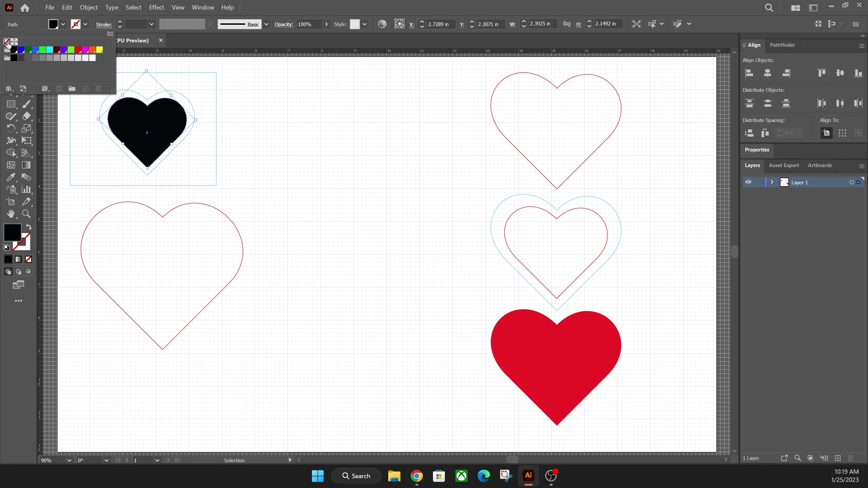
pyautogui.click(210, 111)
pyautogui.click(208, 108)
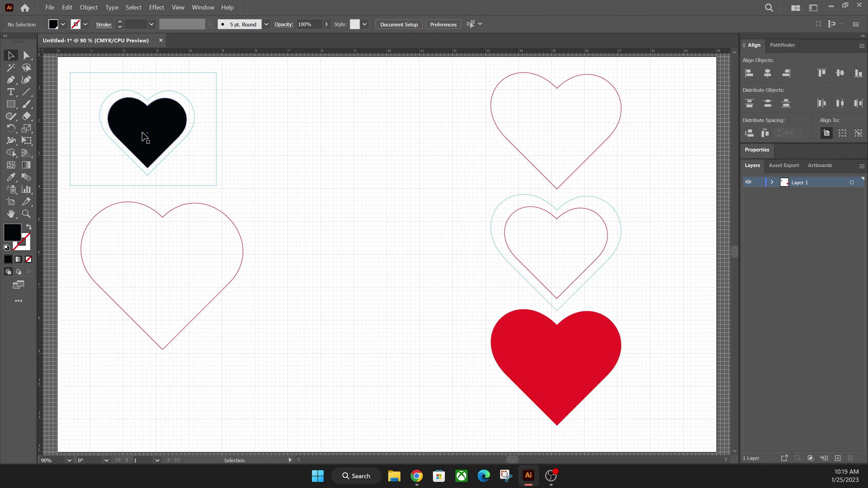
pyautogui.click(190, 105)
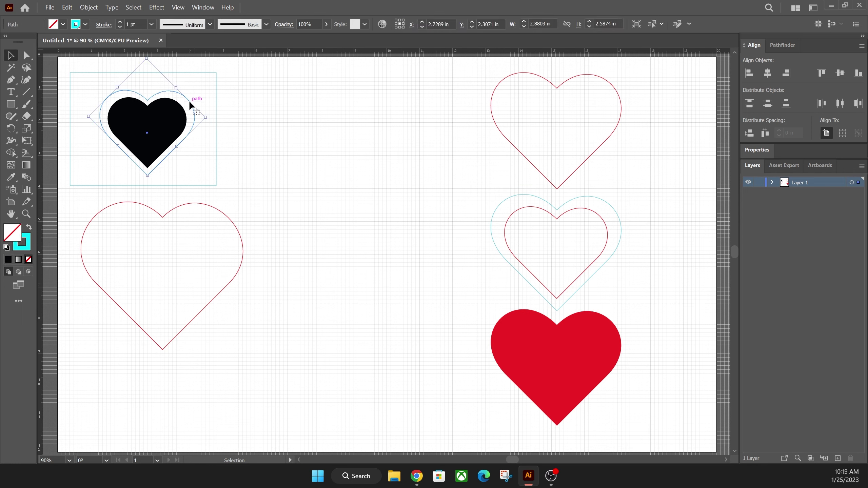
pyautogui.press('Delete')
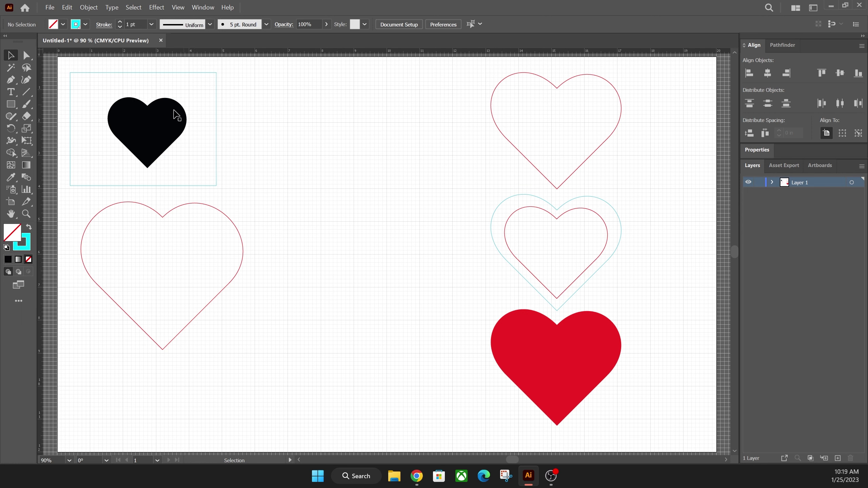
# Drag the solid black heart out of the rectangle to just left of the red heart, then deselect.
pyautogui.moveTo(170, 116); pyautogui.dragTo(449, 338)
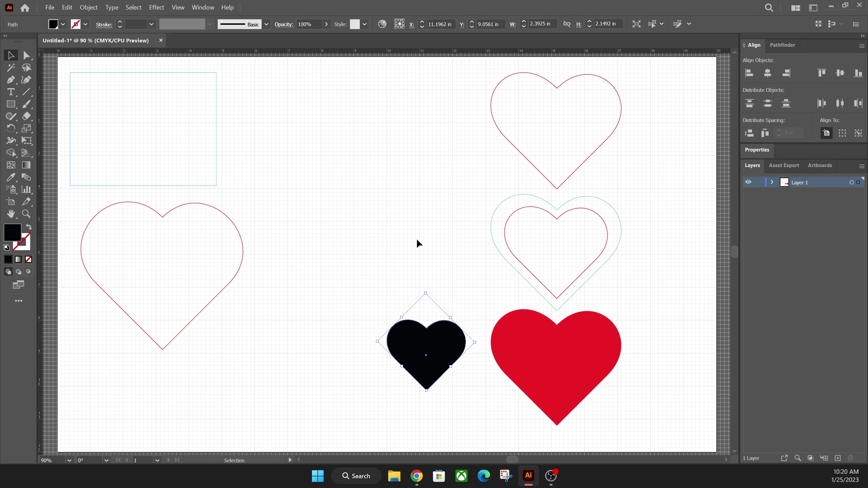
pyautogui.click(388, 237)
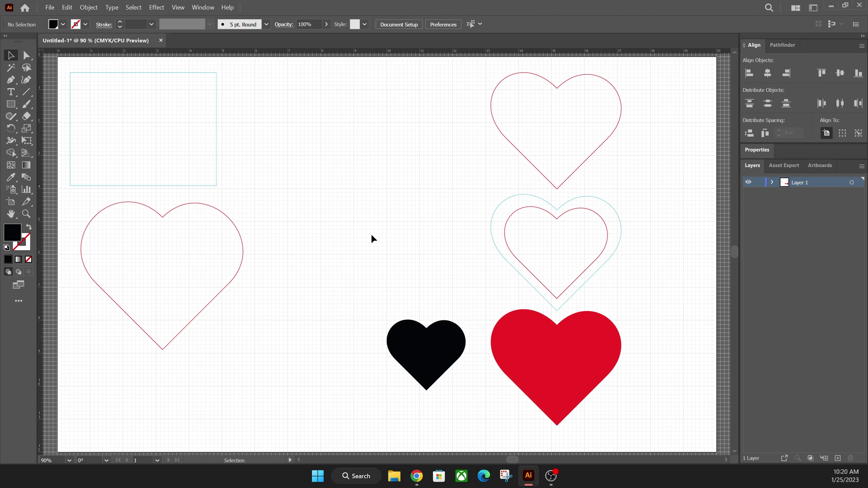